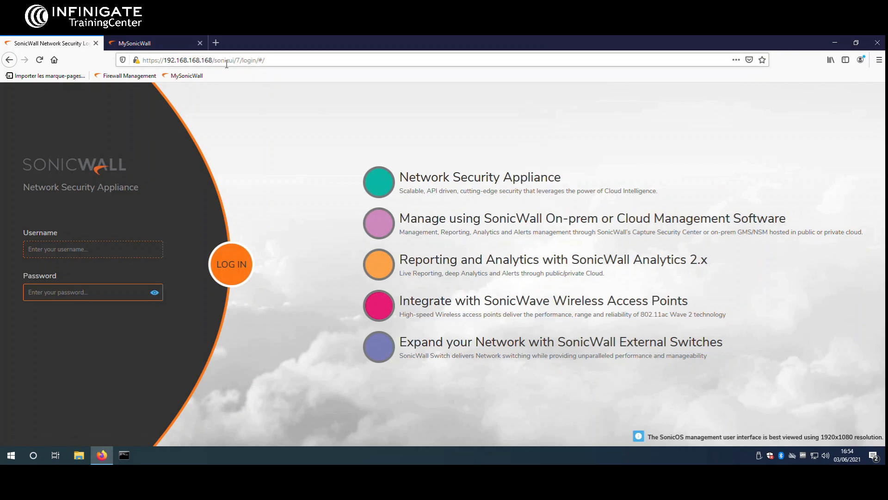
Step: Log in to SonicOS with username admin and the account password
left_click(111, 256)
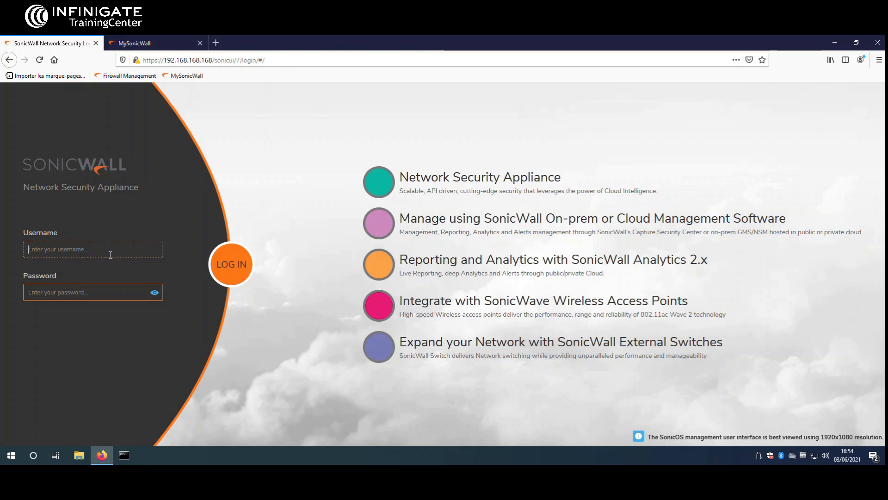
type("admin")
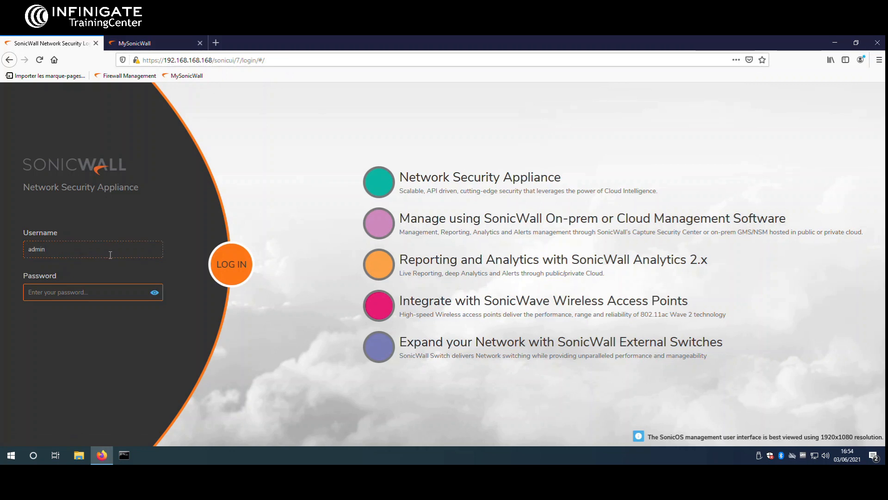
key("Tab")
type("password")
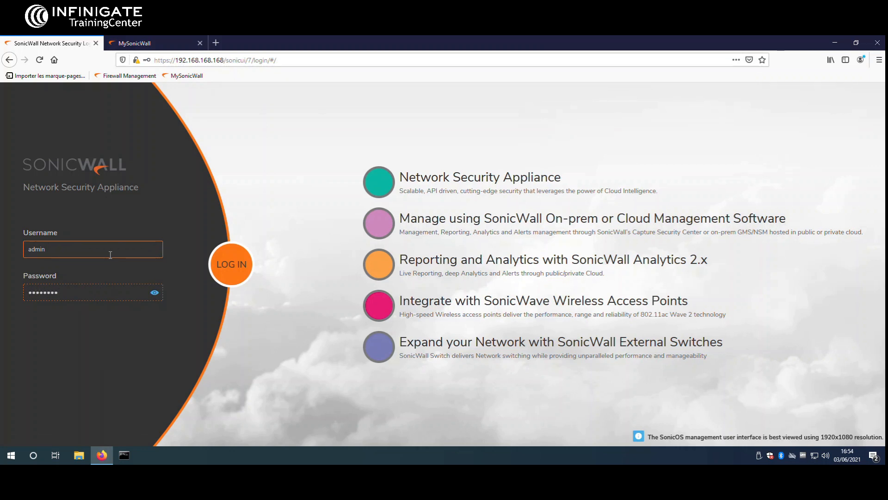
key("Return")
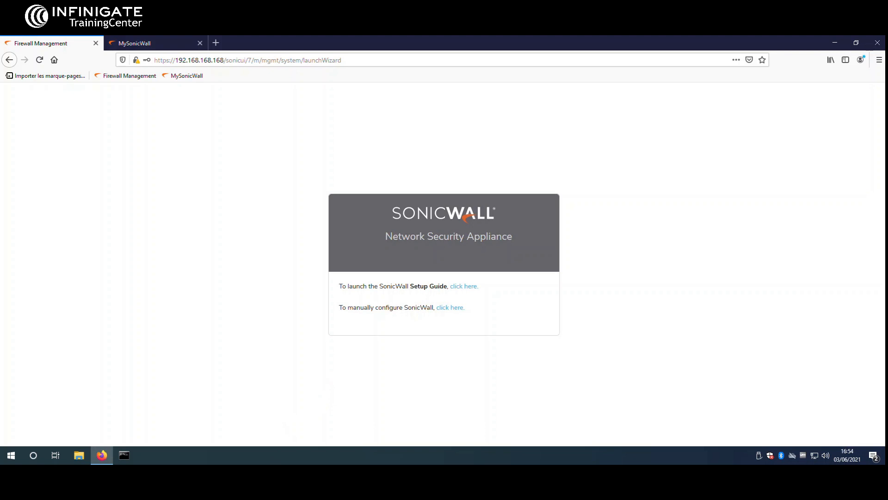
Step: Choose manual configuration and review the TZ 370 dashboard's X0 LAN and X1 WAN interface details
left_click(449, 314)
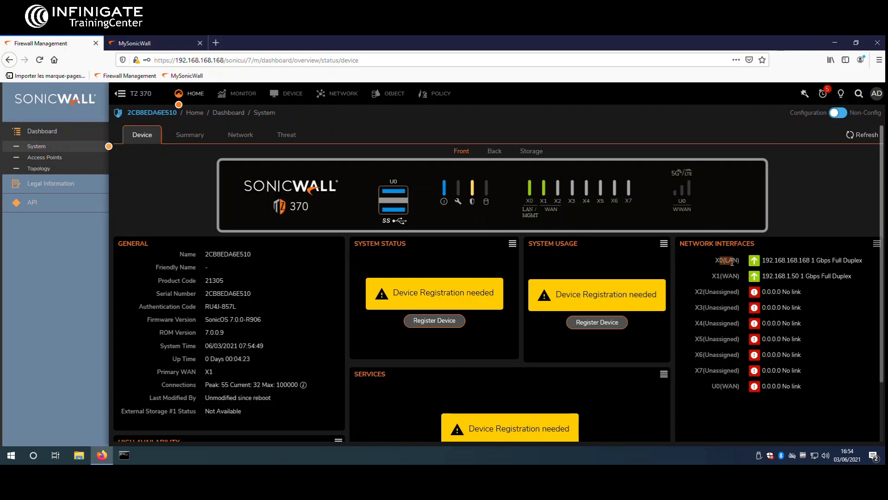
left_click_drag(812, 259, 767, 262)
left_click_drag(713, 276, 803, 276)
left_click(803, 276)
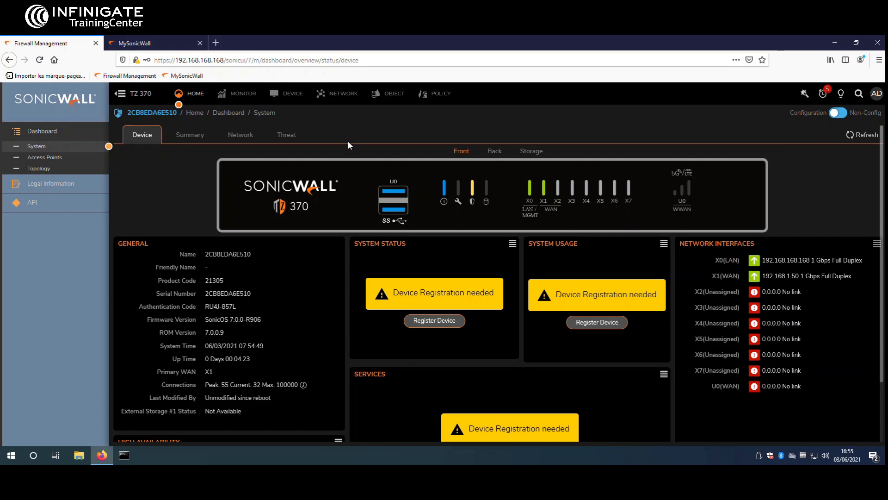
scroll(367, 291, "down", 3)
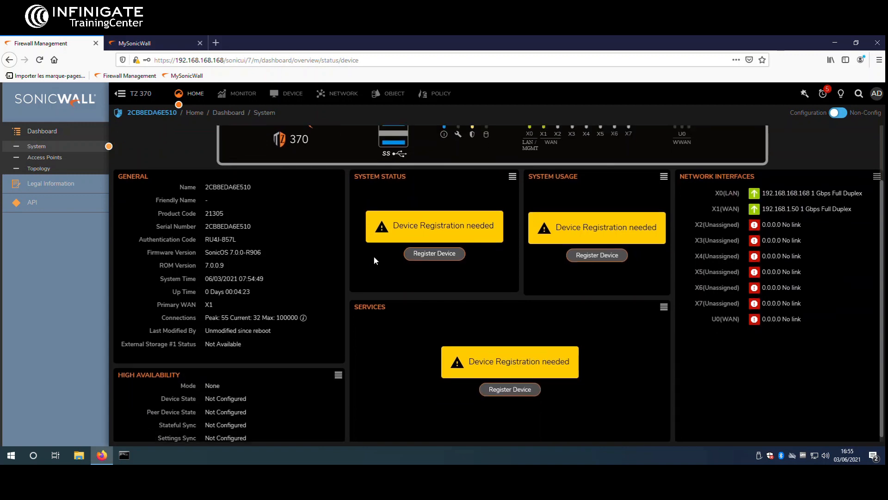
scroll(374, 259, "up", 3)
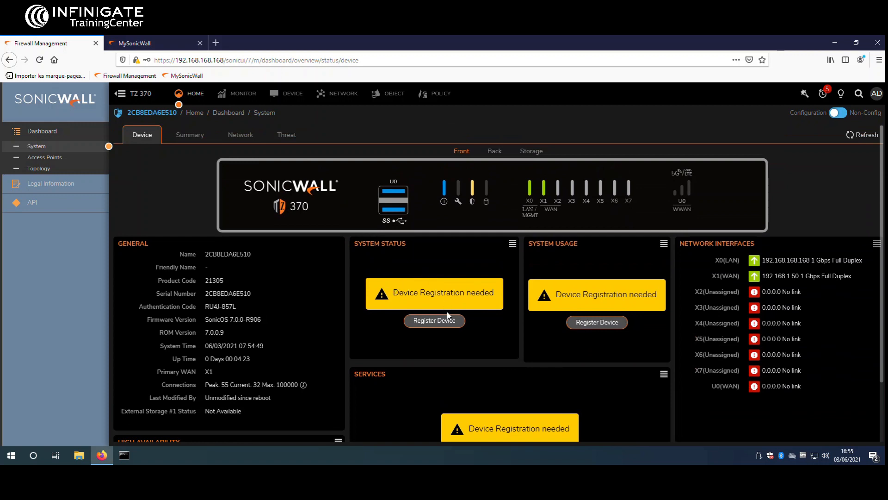
scroll(444, 301, "down", 1)
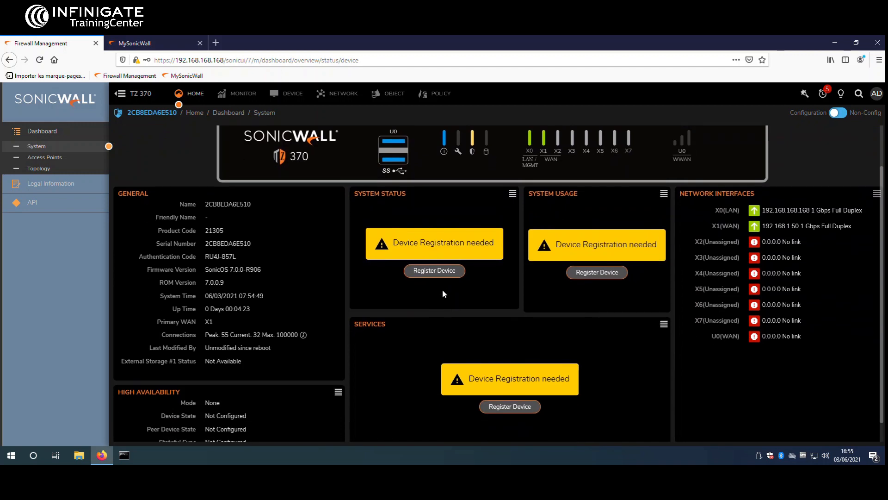
Step: Register the firewall with the MySonicWall account e-mail and password
left_click(438, 270)
left_click(503, 283)
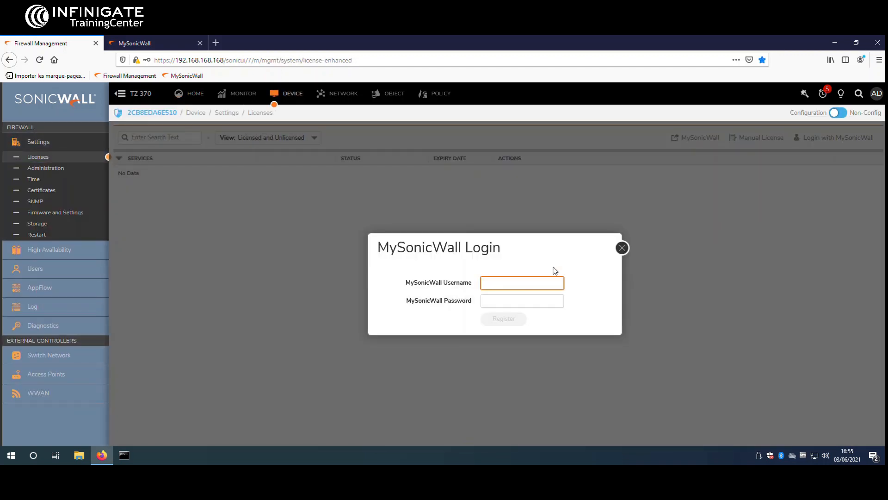
key("Tab")
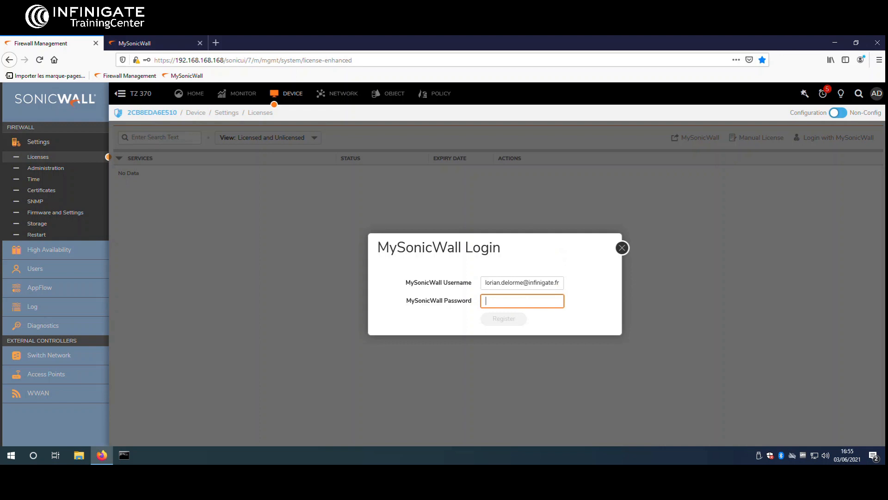
key("ctrl+v")
left_click(514, 321)
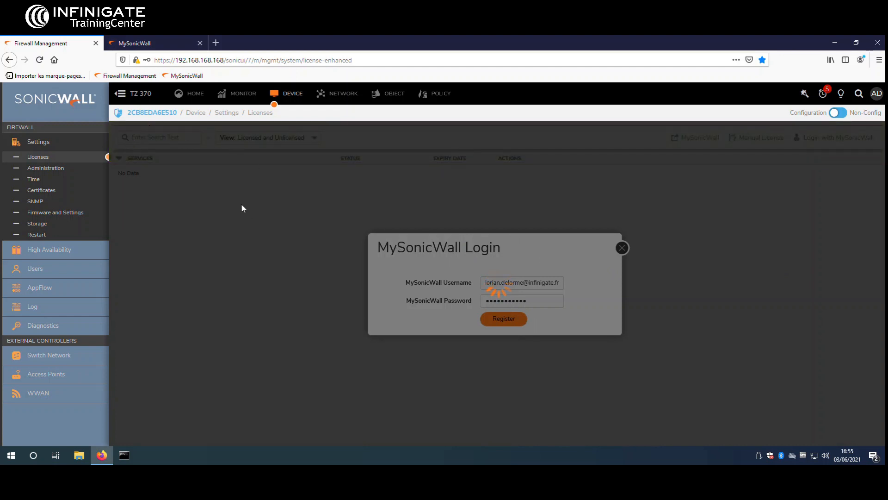
Step: Open the TZ 370 NFR under Tenant Products and review its Licenses, Firmware and Cloud Backups
left_click(141, 42)
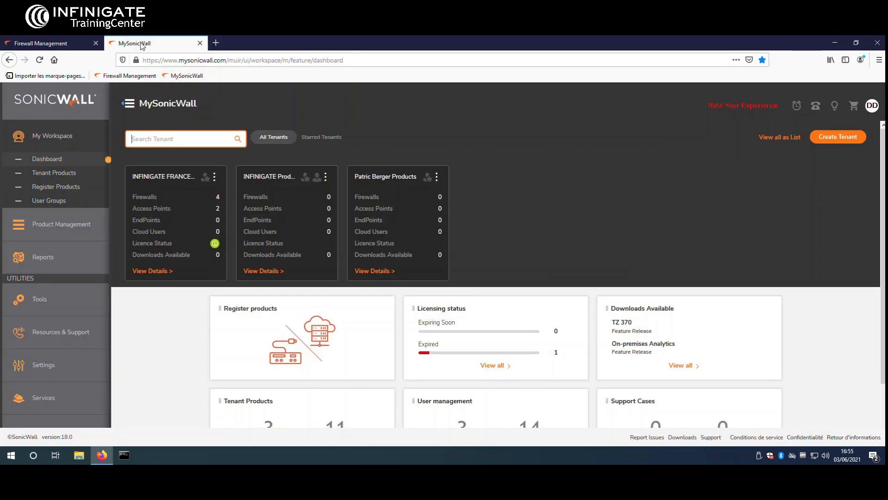
left_click(69, 173)
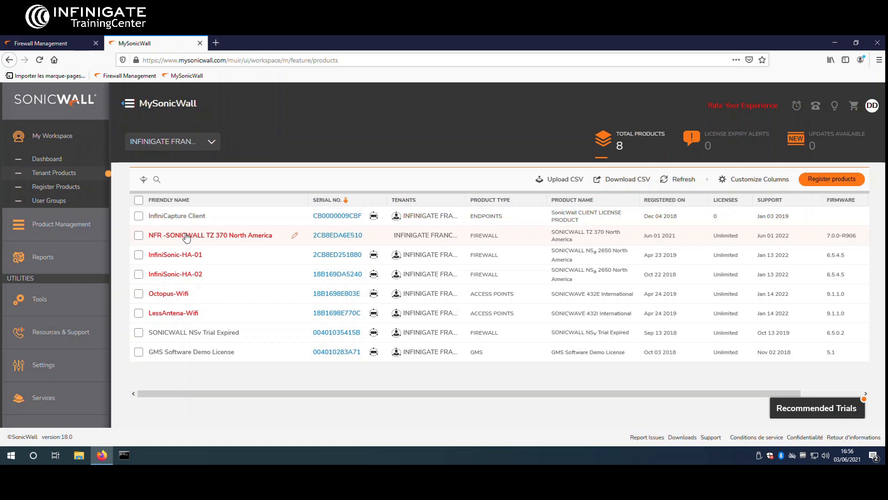
left_click(337, 235)
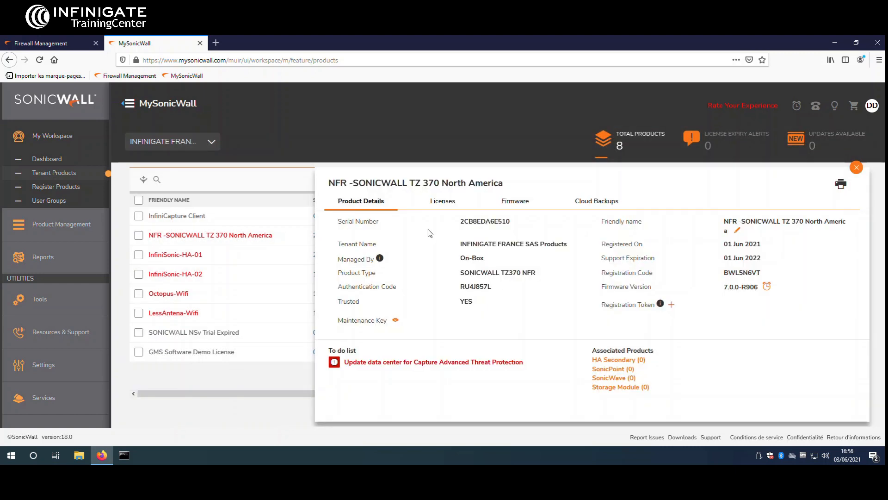
left_click(443, 203)
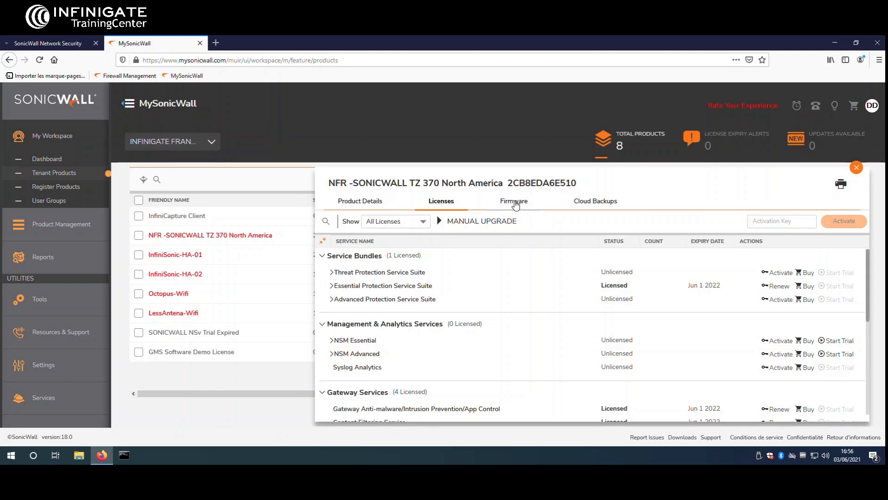
left_click(515, 202)
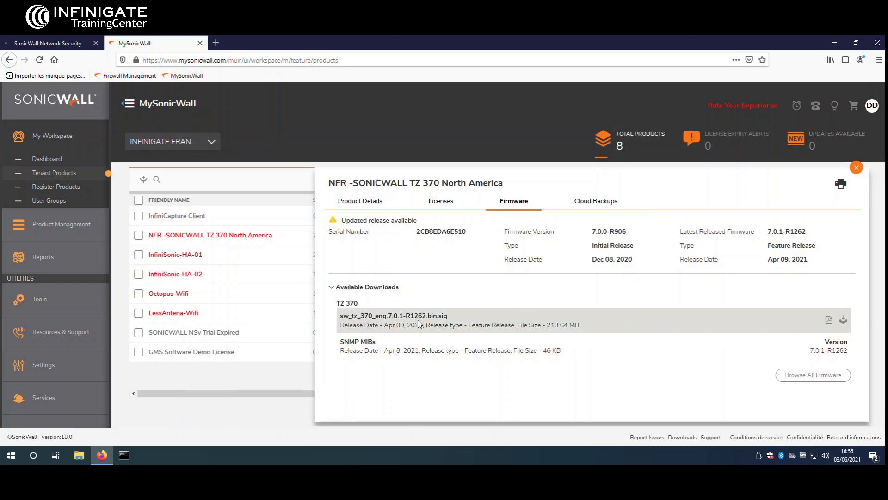
left_click(575, 209)
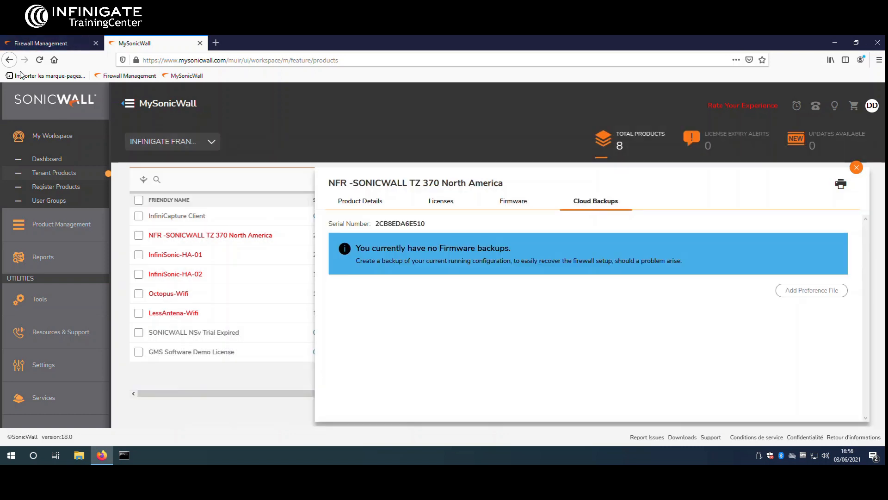
Step: Return to the Firewall Management tab to see the TZ 370's licensed services
left_click(42, 45)
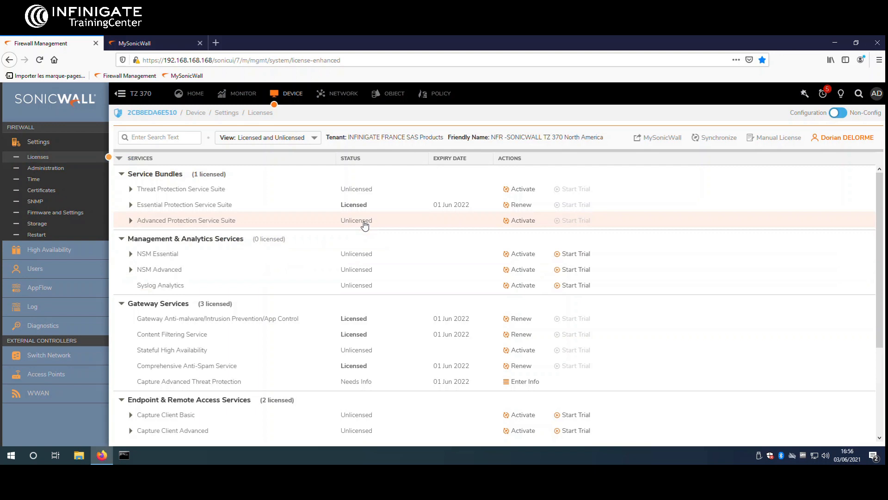
Step: Change the Firewall Name to SW-TZ370 on the Administration page
left_click(82, 170)
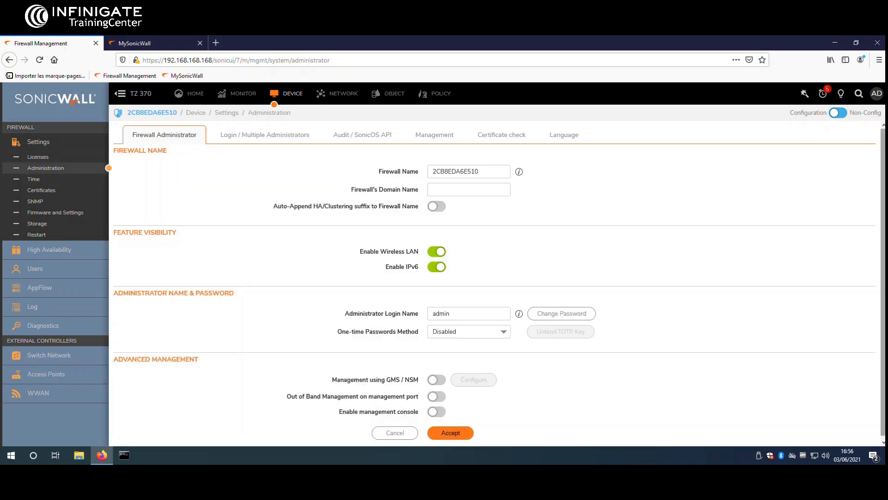
double_click(506, 176)
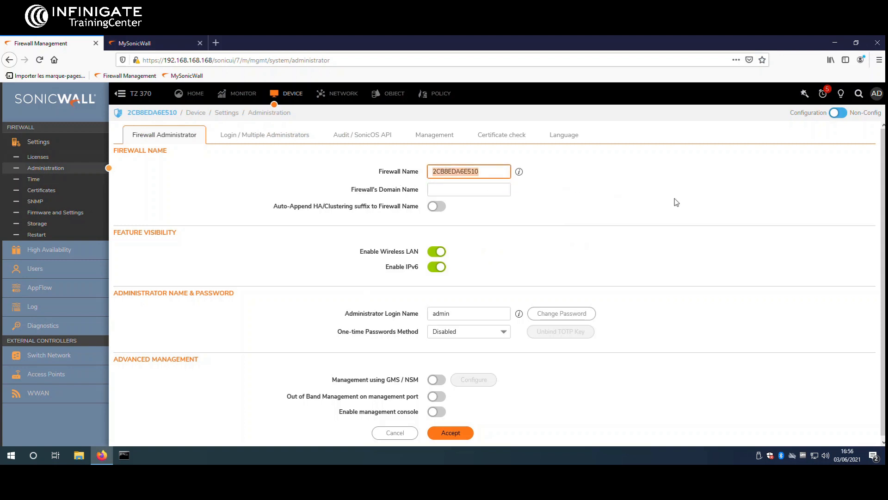
type("SW")
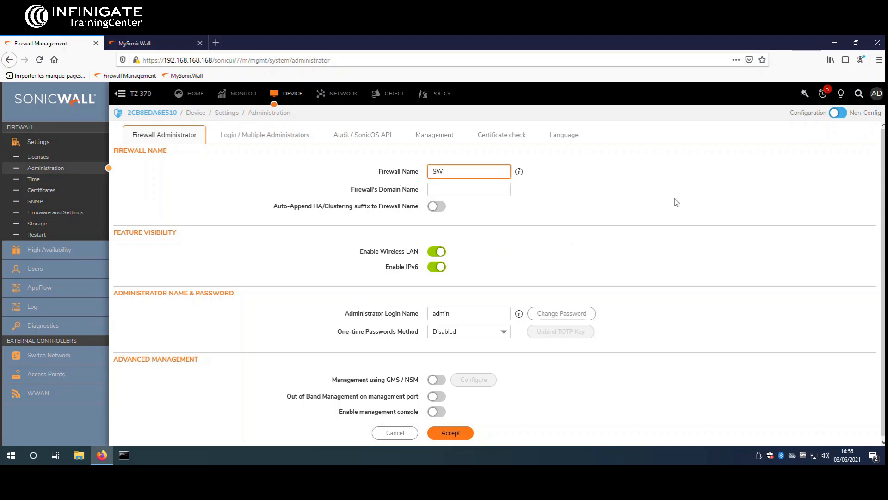
type("-TZ370")
left_click(493, 303)
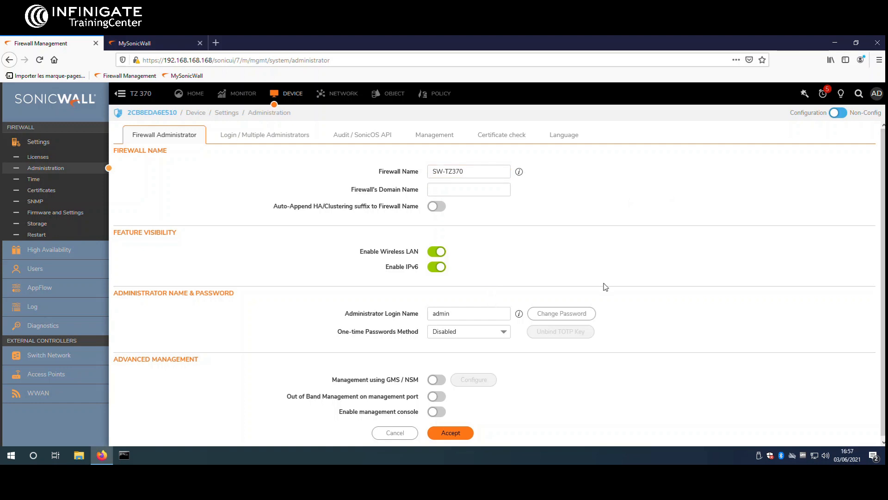
Step: Change the admin password, entering the old password and the new one twice
left_click(588, 315)
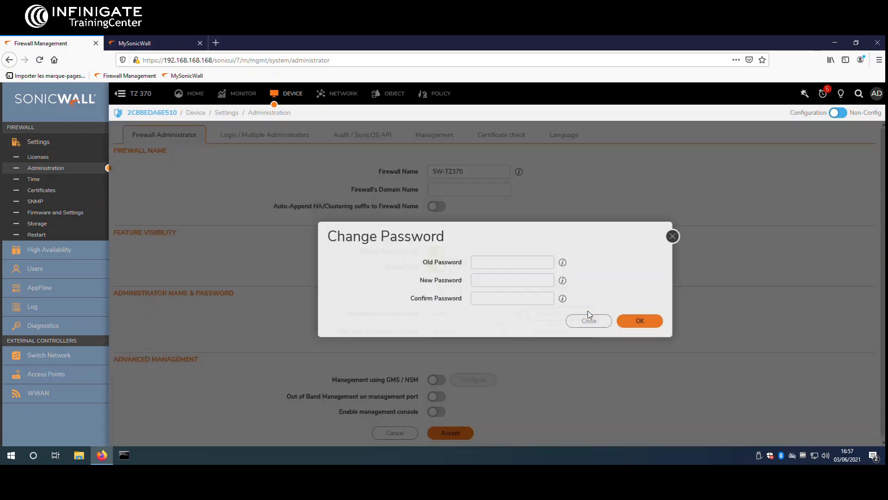
left_click(526, 269)
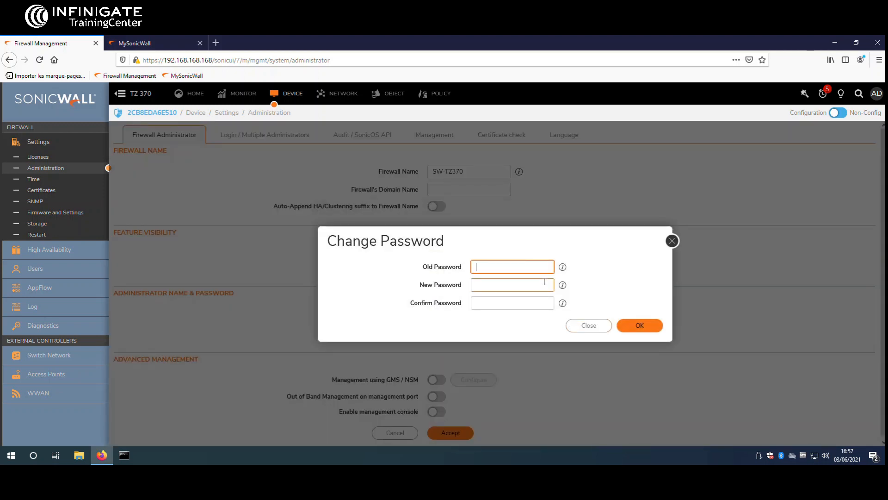
type("password")
left_click(544, 283)
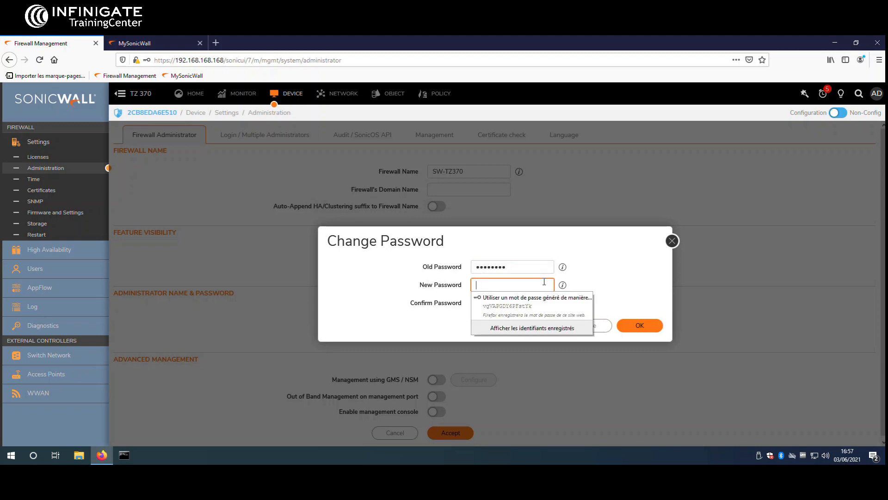
type("p")
type("••••")
key("Tab")
type("••••••••••")
left_click(642, 325)
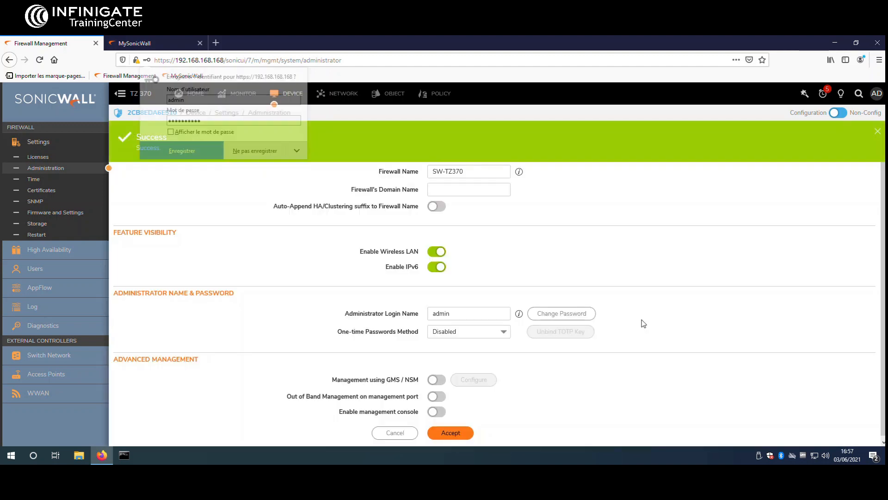
Step: Dismiss the browser's save-login prompt and accept the administration settings
left_click(173, 172)
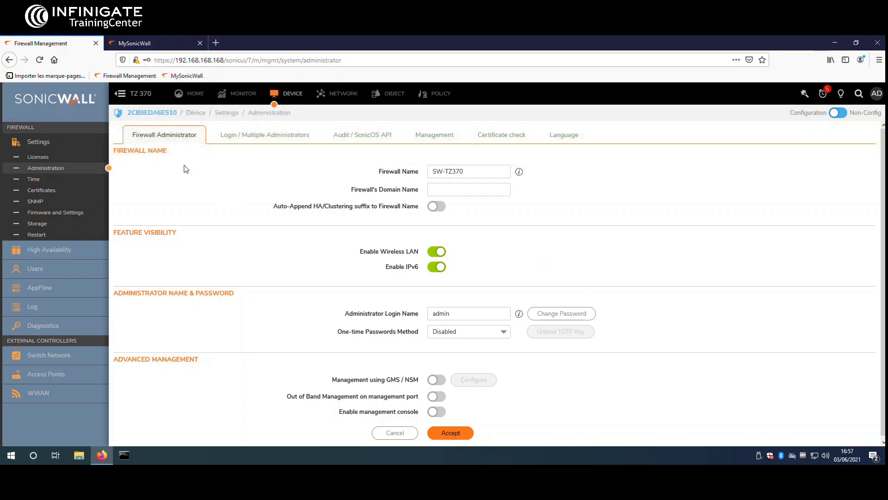
left_click(455, 430)
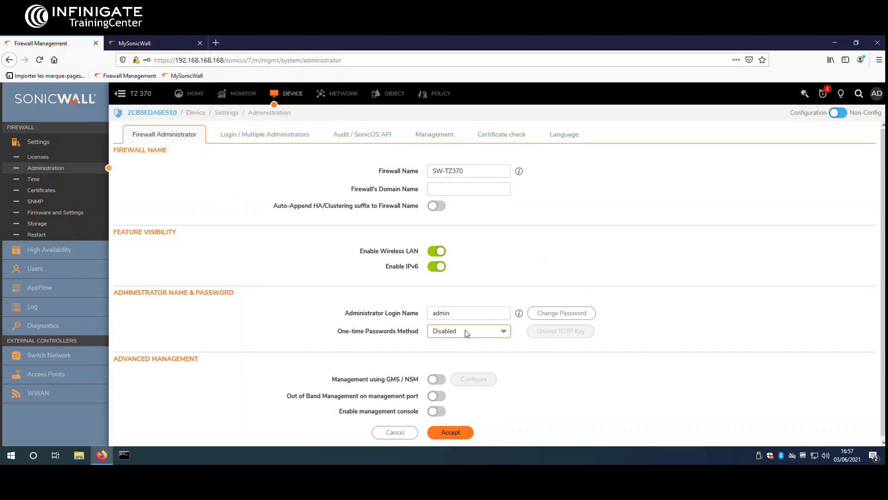
left_click(456, 432)
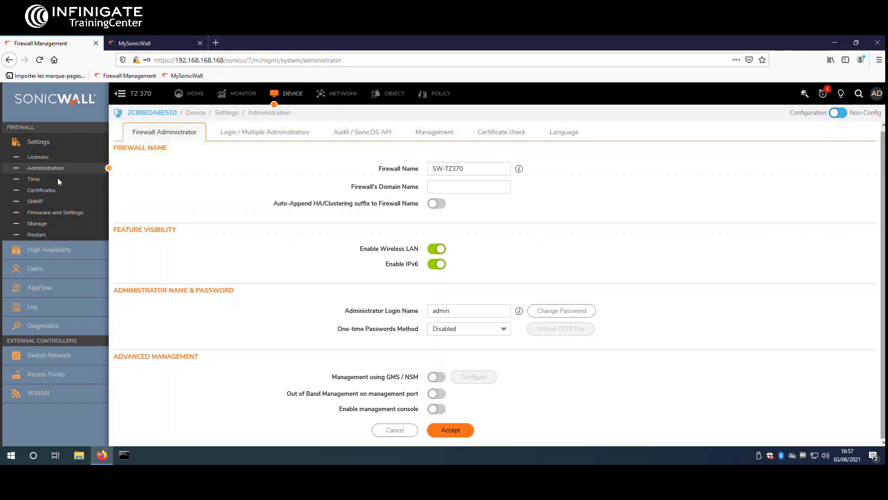
Step: Set the time zone to Europe (GMT+1:00) and accept the Time settings
left_click(58, 179)
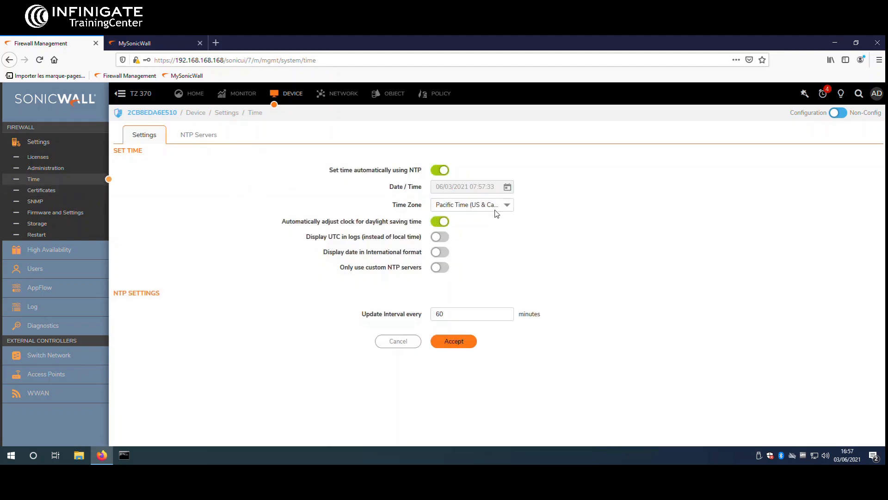
left_click(506, 207)
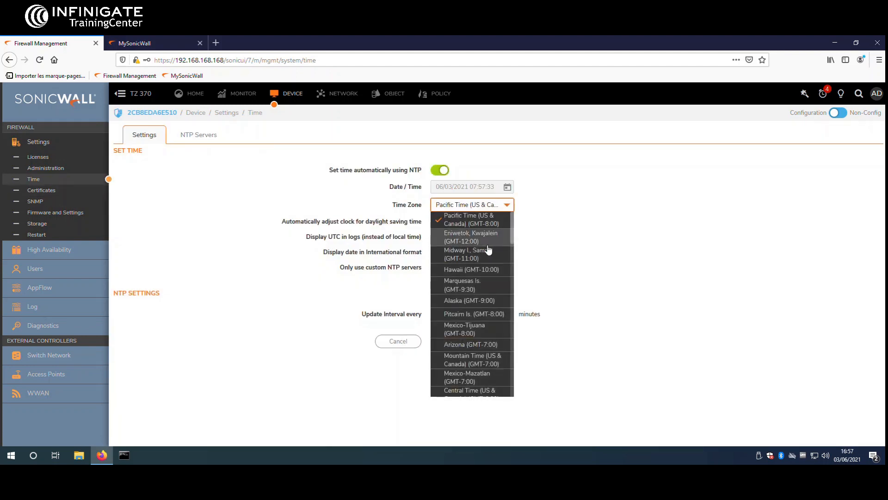
scroll(488, 250, "down", 10)
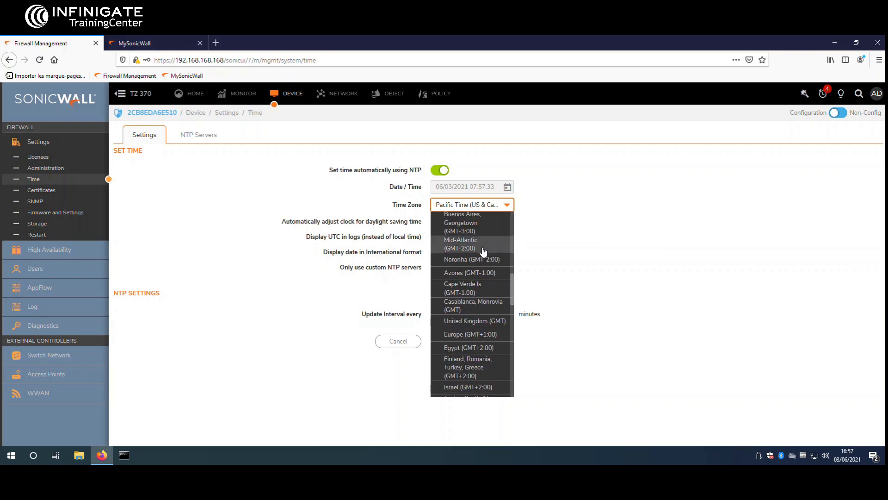
scroll(486, 247, "down", 4)
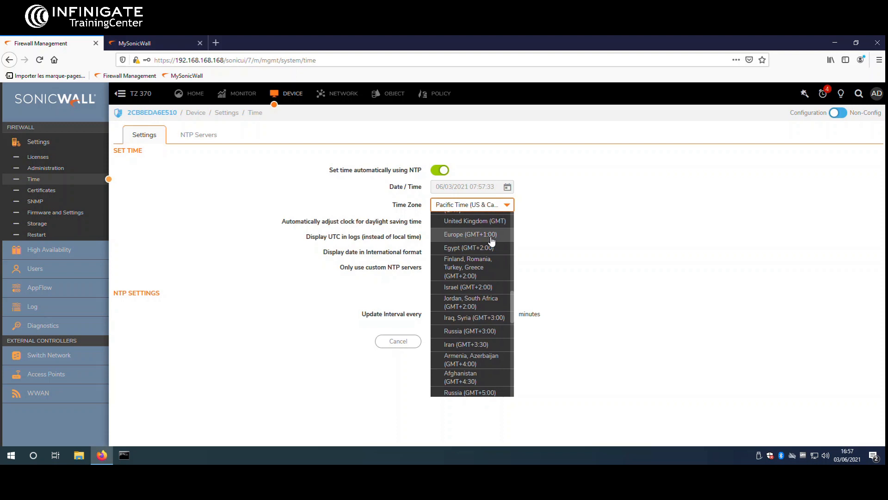
left_click(491, 235)
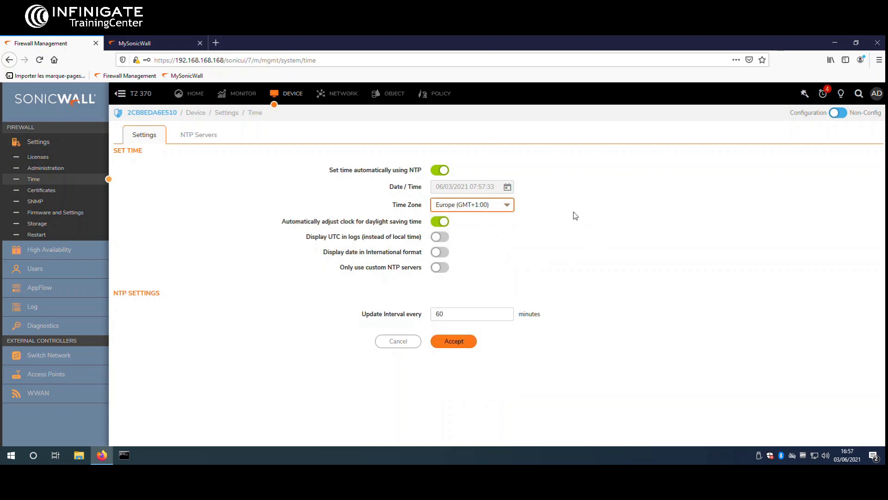
left_click(454, 343)
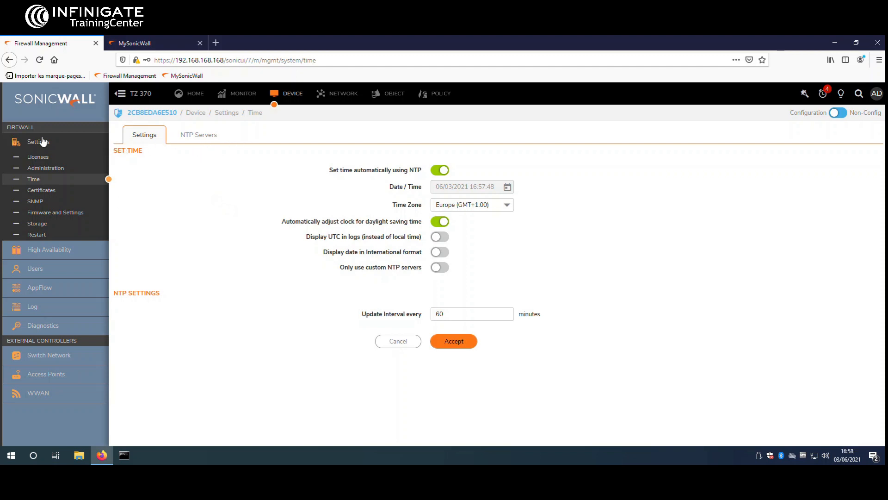
Step: Set the admin inactivity logout to 60 minutes under Login / Multiple Administrators and accept
left_click(40, 169)
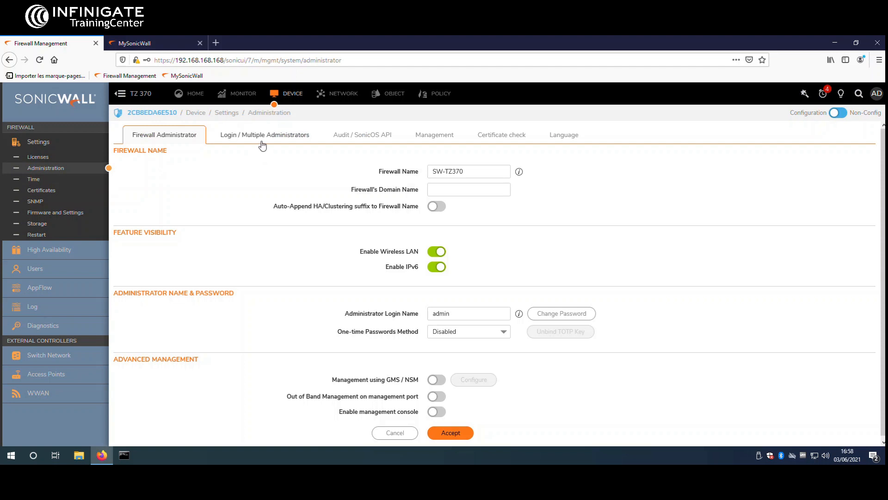
left_click(262, 145)
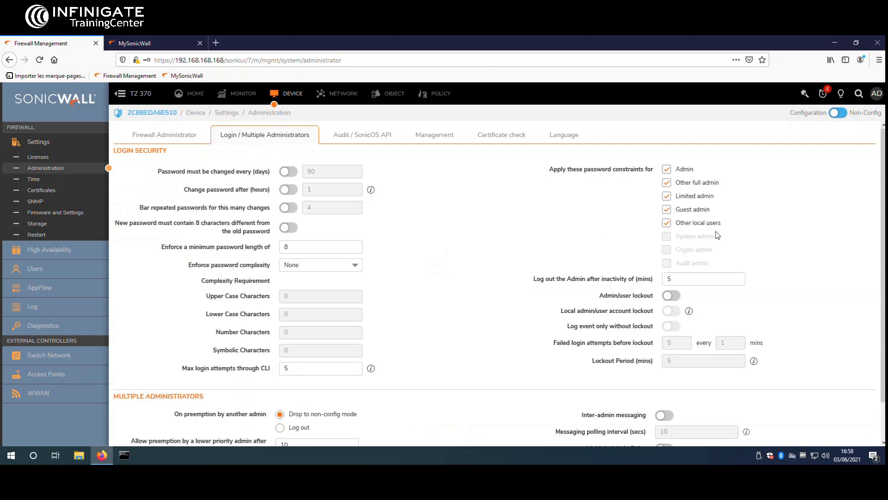
left_click(700, 278)
left_click_drag(699, 278, 662, 277)
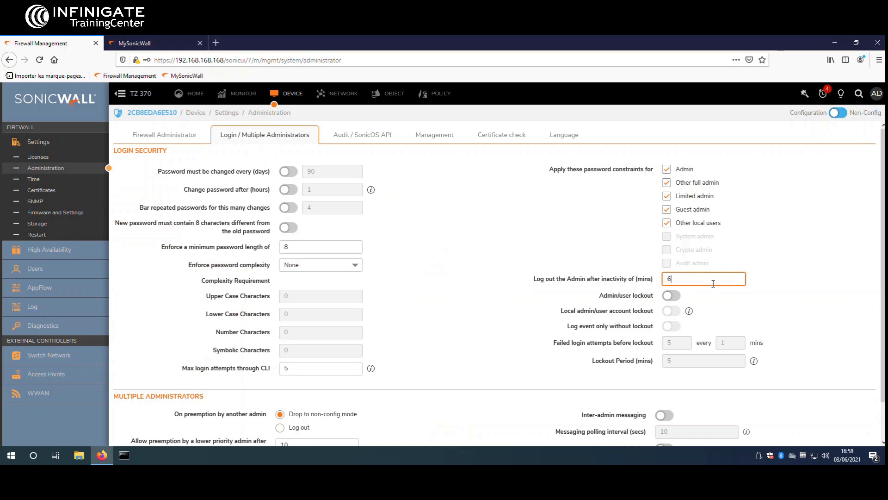
scroll(727, 273, "down", 2)
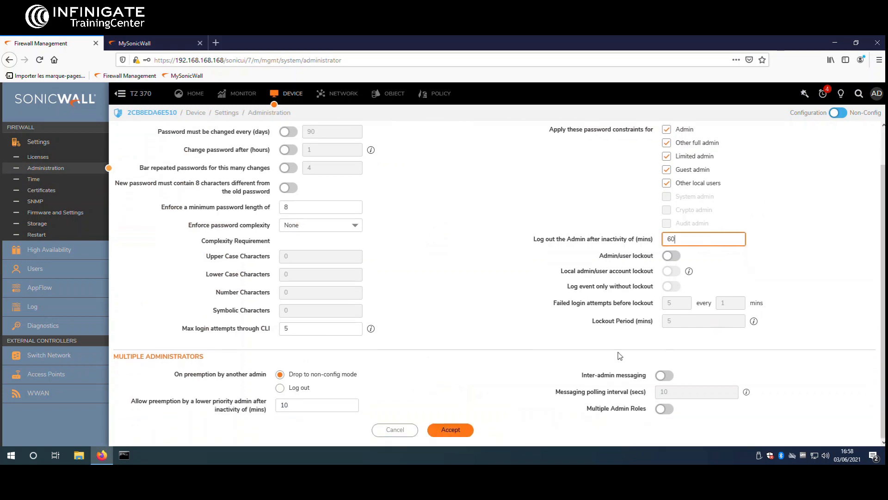
left_click(465, 430)
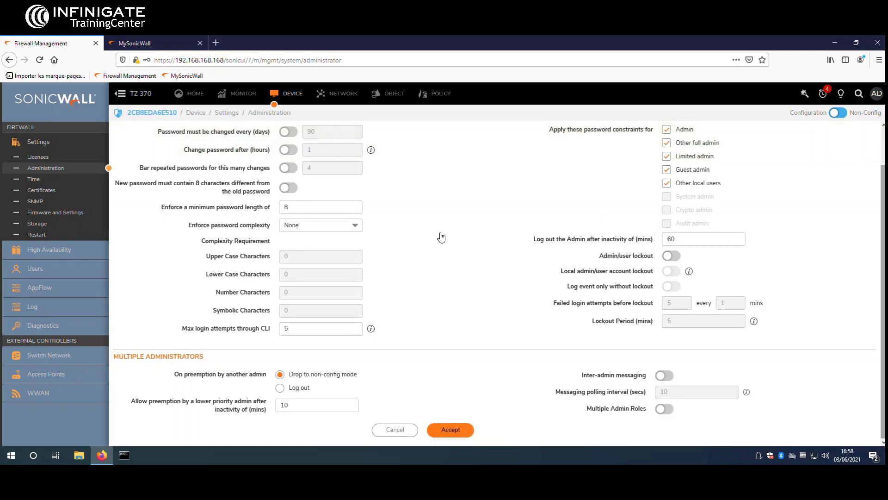
Step: View Firmware and Settings showing SonicOS 7.0.0-R906, then return to MySonicWall
left_click(74, 213)
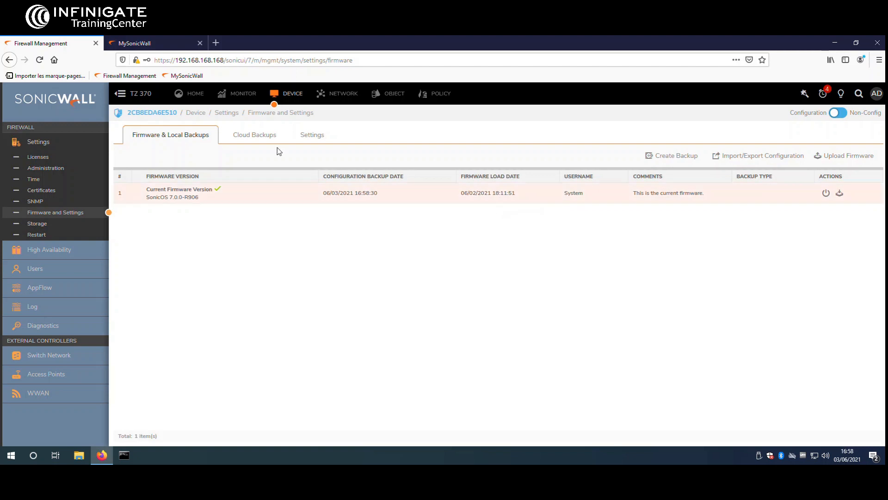
left_click(141, 46)
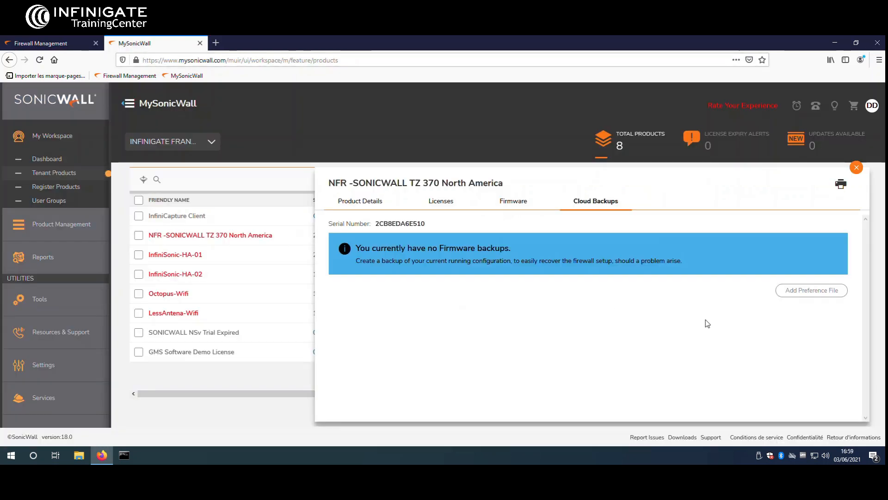
Step: Compare the TZ 370's available 7.0.1-R1262 firmware against installed 7.0.0-R906, then return to the firewall tab
left_click(509, 201)
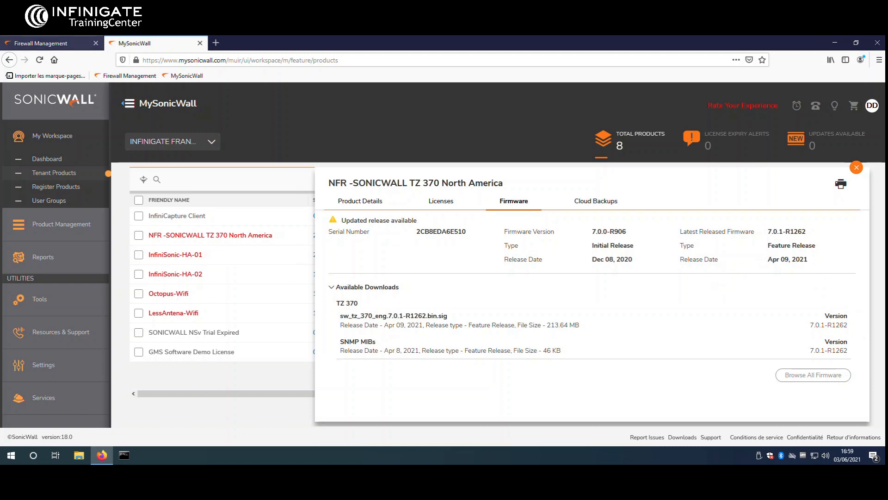
left_click(45, 44)
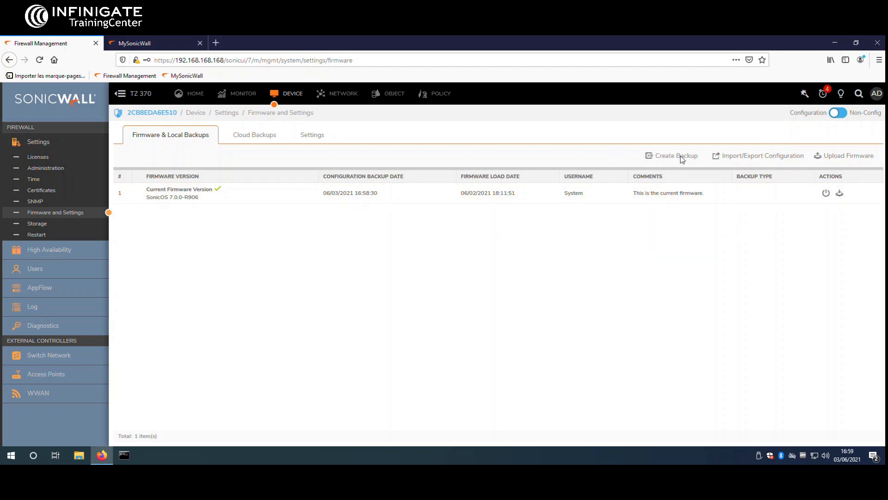
left_click(665, 159)
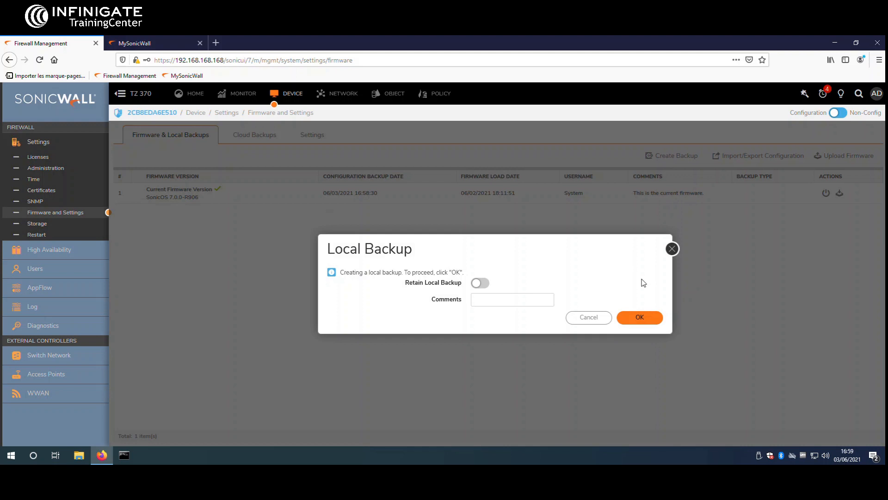
left_click(672, 250)
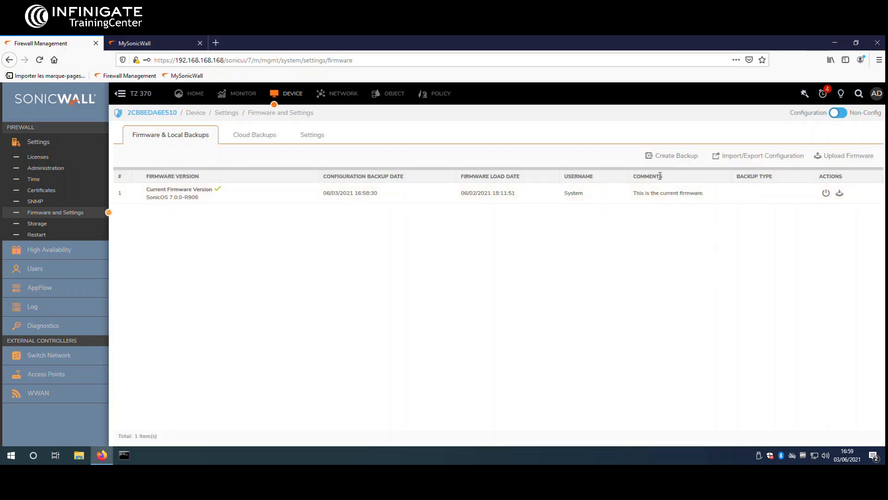
Step: Create a retained cloud backup of the SonicOS 7.0.0-R906 configuration, then show the firmware Settings page
left_click(259, 136)
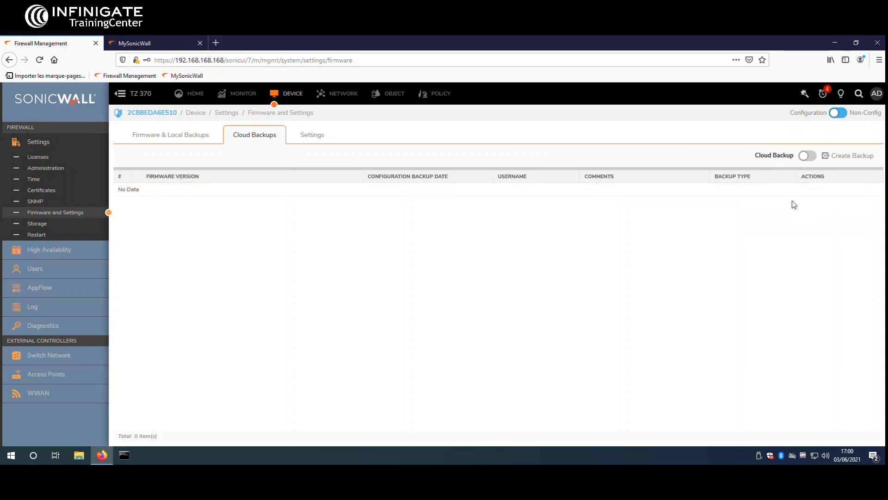
left_click(803, 159)
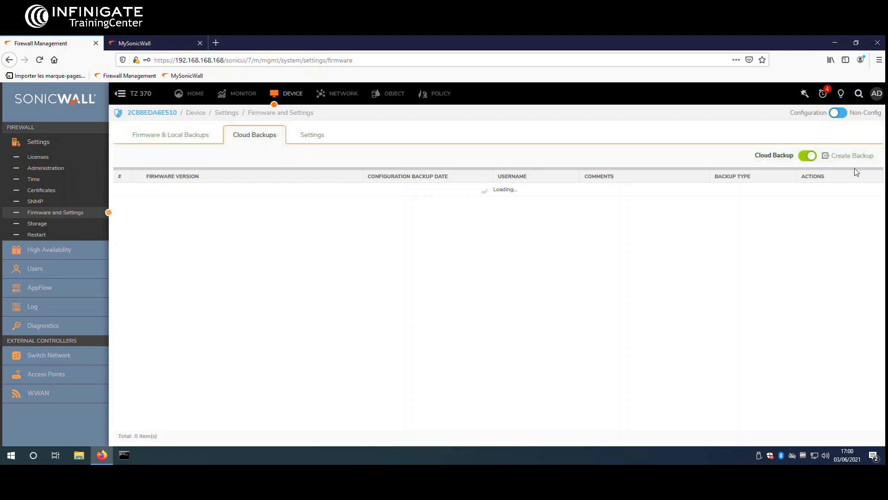
left_click(840, 163)
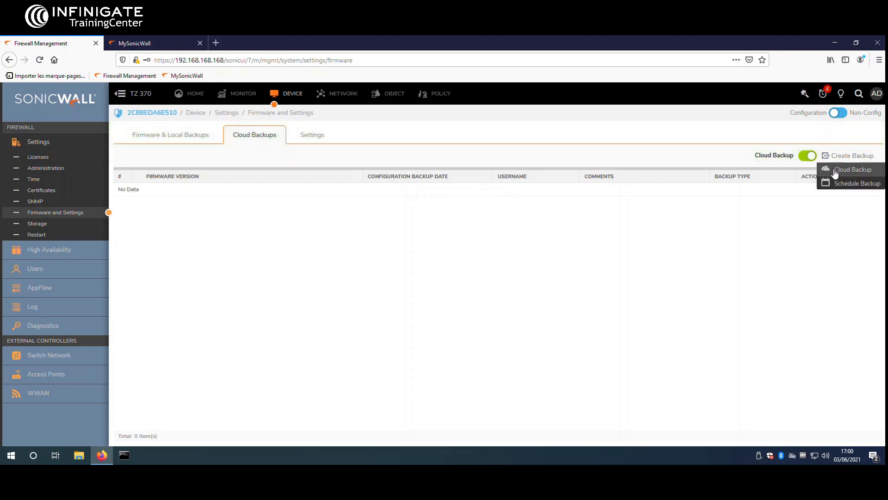
left_click(834, 171)
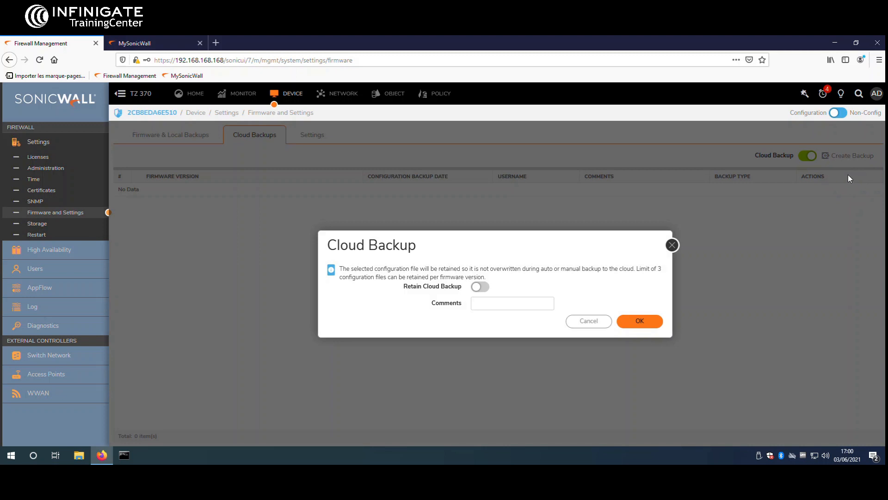
left_click(480, 286)
left_click(640, 321)
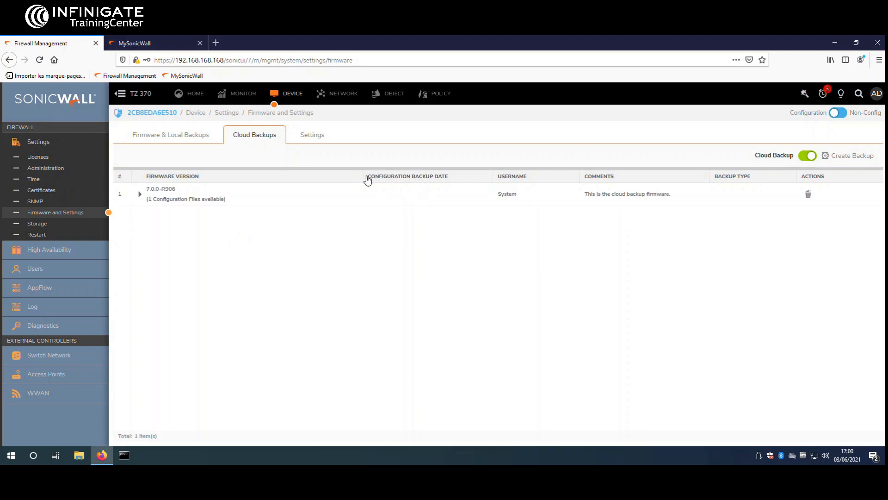
left_click(313, 136)
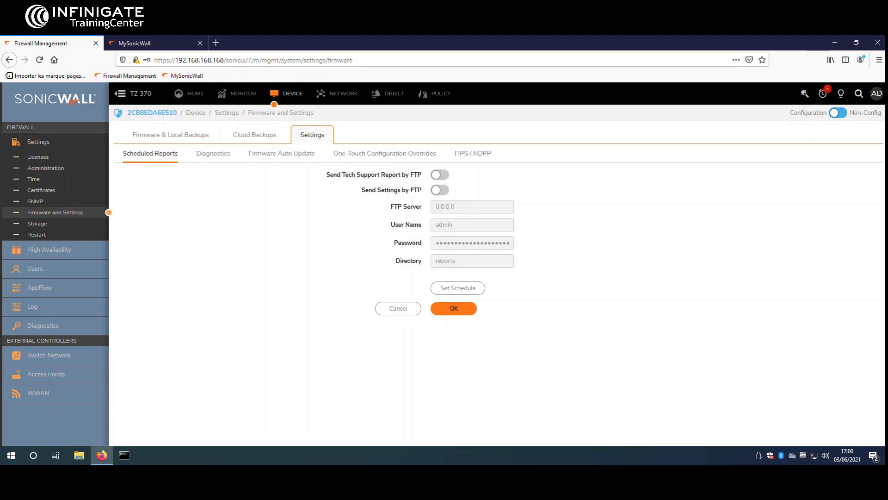
Step: Export the firewall's current configuration and save the .exp file to the computer
left_click(188, 135)
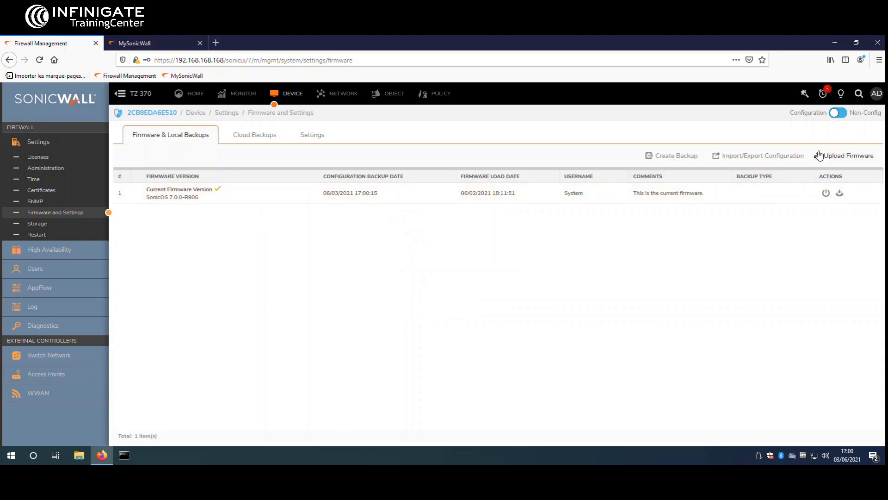
left_click(763, 156)
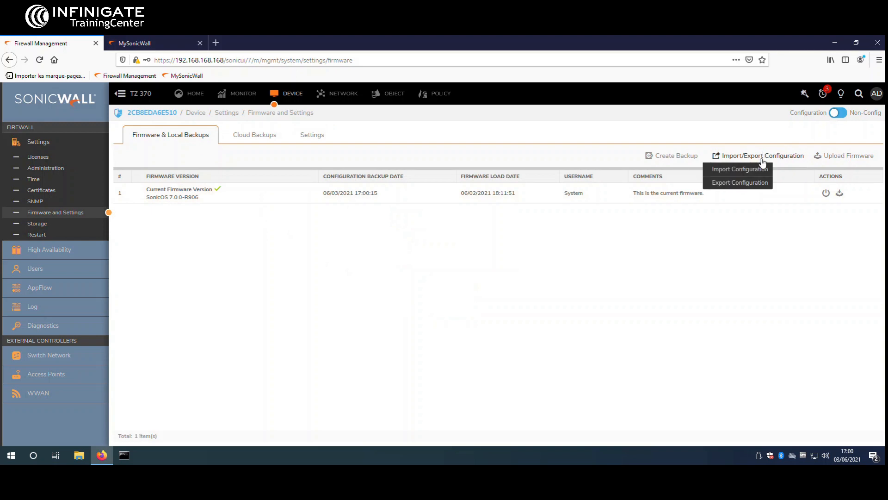
left_click(753, 184)
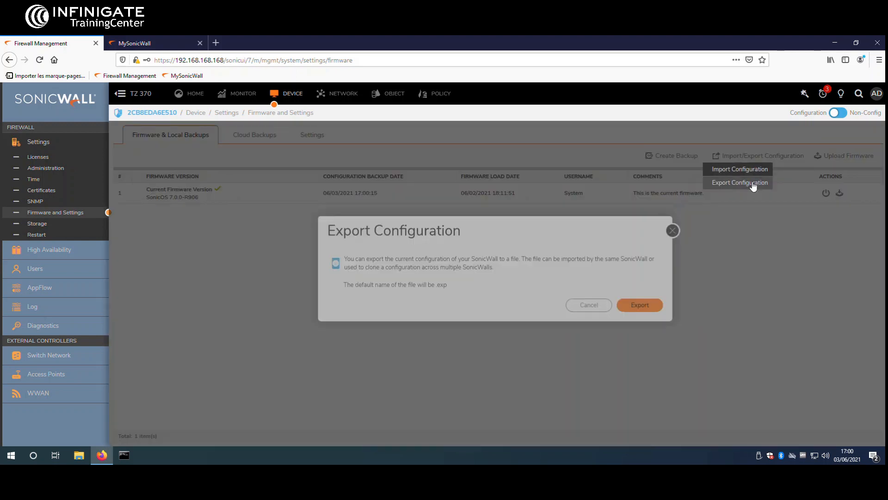
left_click(653, 323)
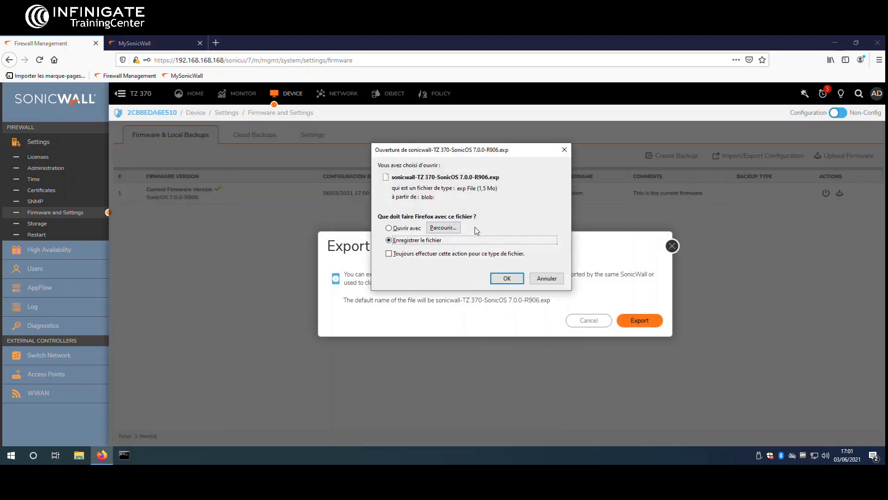
left_click(507, 278)
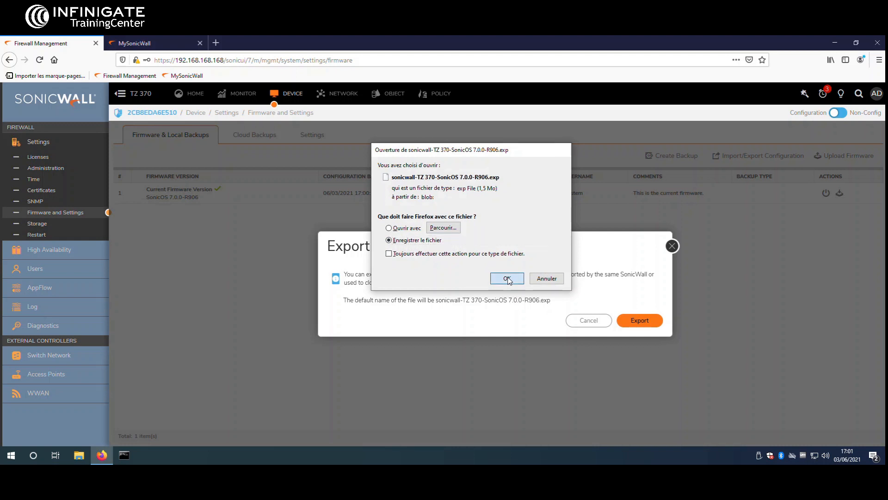
Step: Confirm sonicwall-TZ 370-SonicOS 7.0.0-R906(1).exp (1,5 Mo) finished downloading in Firefox's downloads list
left_click(672, 247)
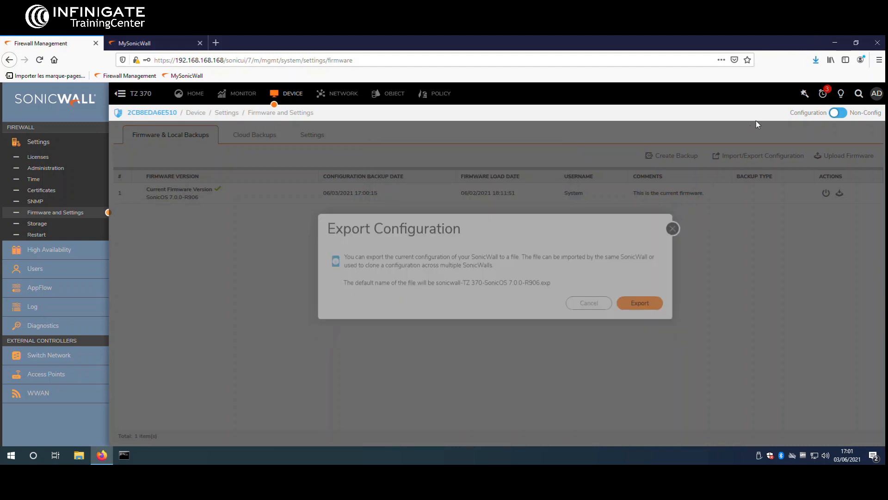
left_click(815, 60)
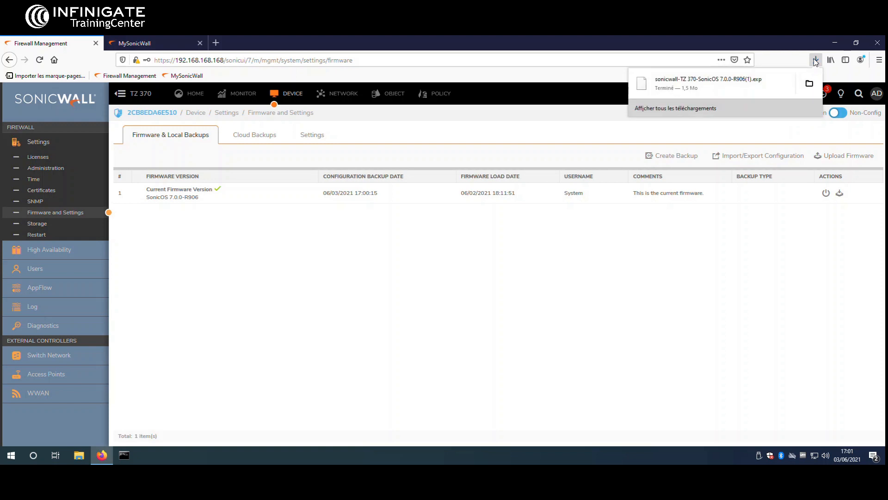
left_click(815, 61)
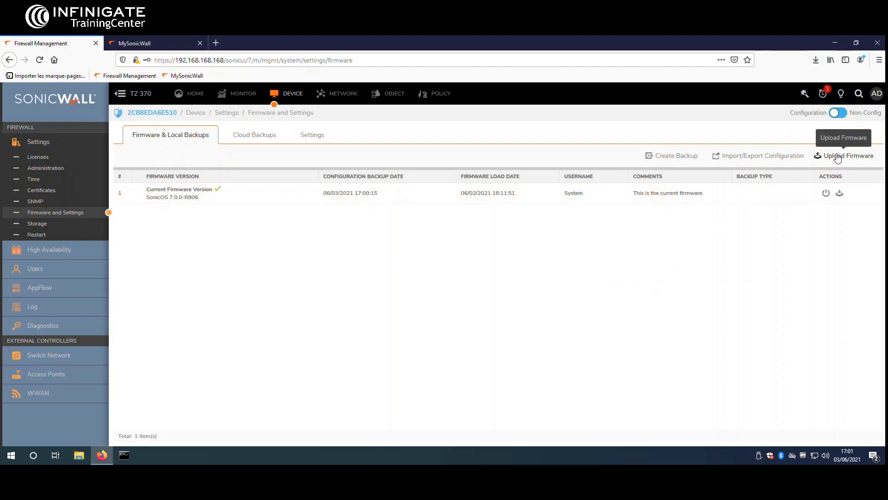
Step: In MySonicWall, view the TZ 370 firmware offering sw_tz_370_eng.7.0.1-R1262.bin.sig (213.64 MB)
left_click(138, 44)
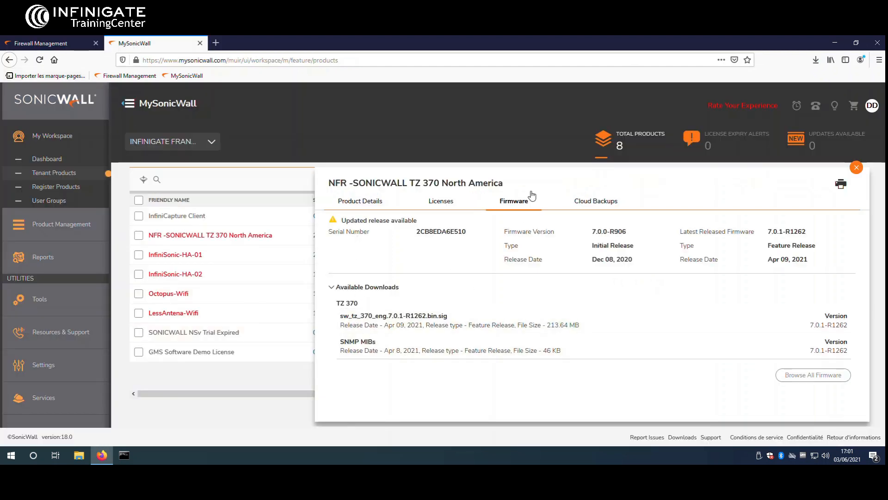
mouse_move(355, 325)
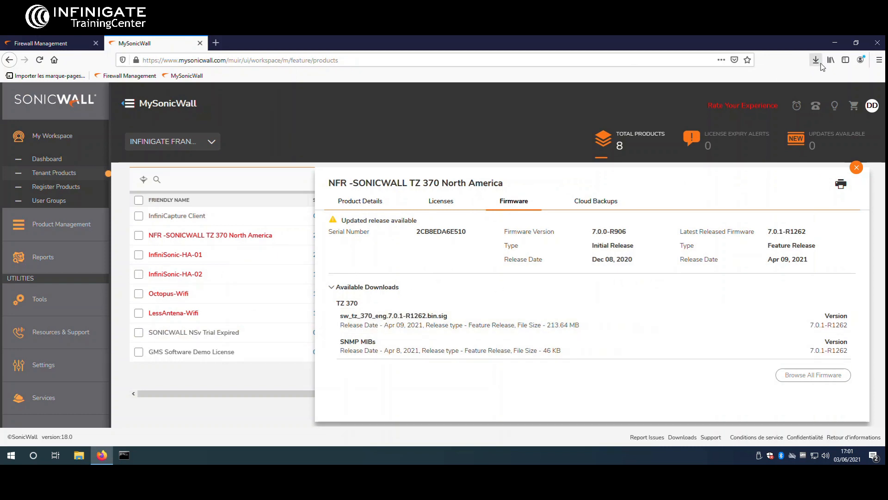
Step: Find sw_tz_370_eng.7.0.1-R1262.bin.sig in the Téléchargements folder, then return to the firewall's firmware page
left_click(80, 456)
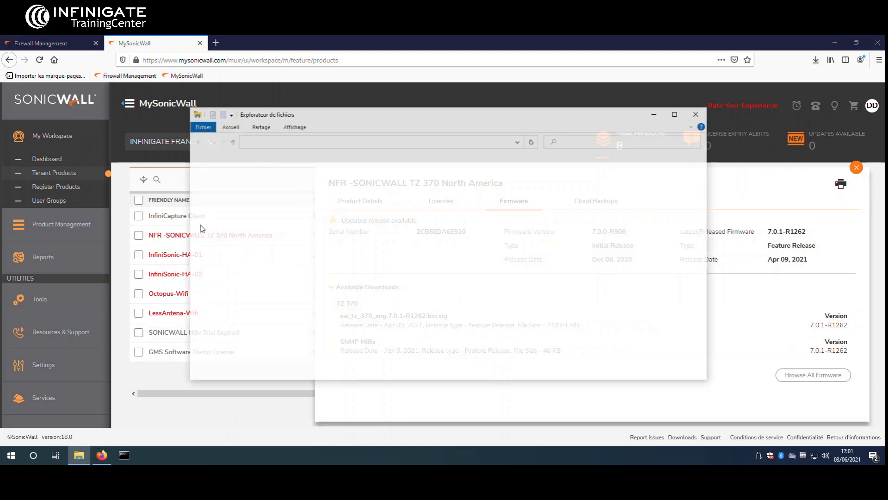
left_click(227, 187)
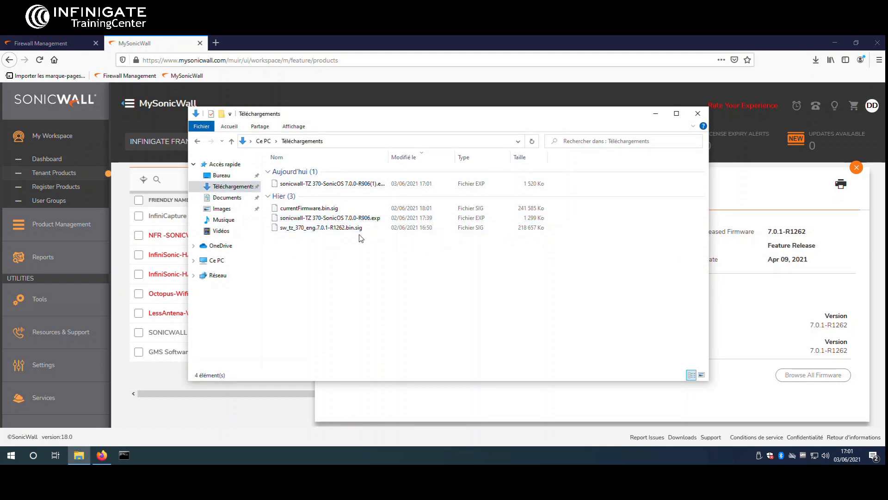
left_click(346, 229)
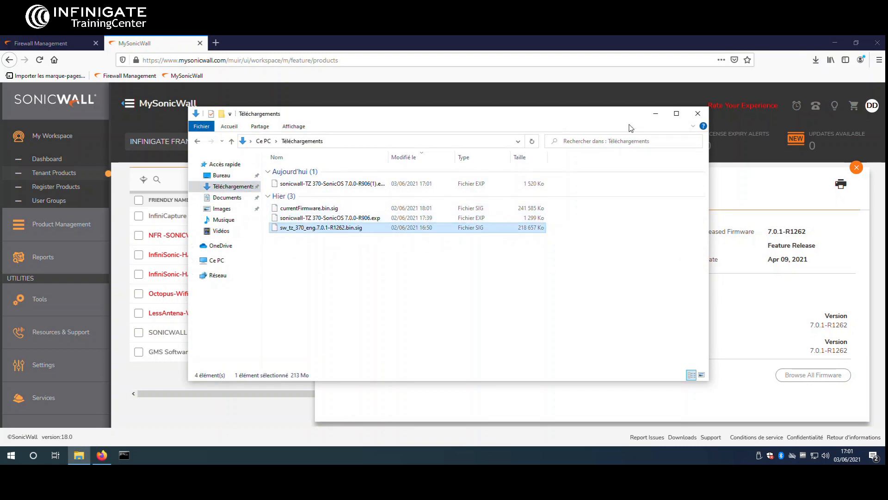
left_click(655, 114)
left_click(5, 45)
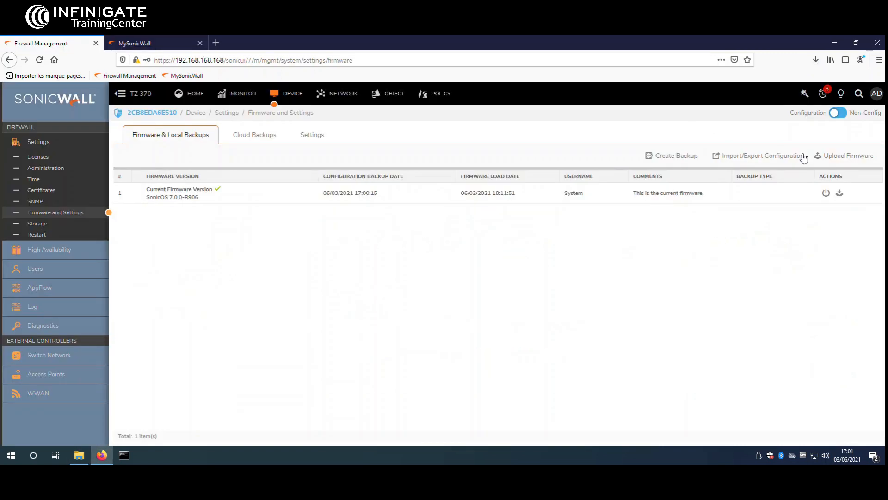
Step: Upload sw_tz_370_eng.7.0.1-R1262.bin.sig as new firmware, accepting the settings backup prompt
left_click(858, 157)
left_click(532, 148)
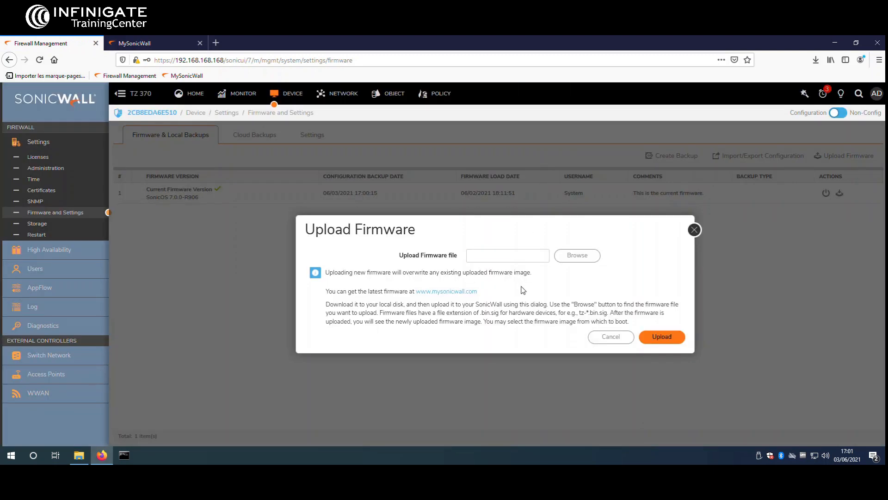
left_click(574, 257)
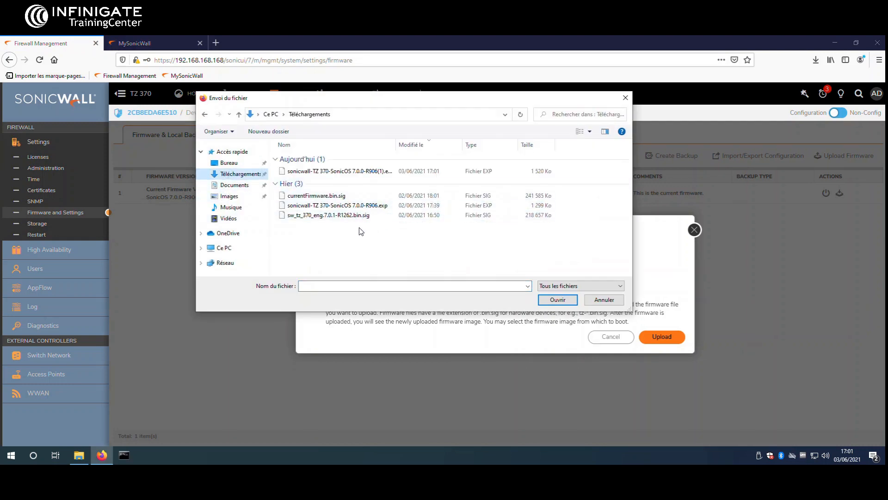
double_click(365, 215)
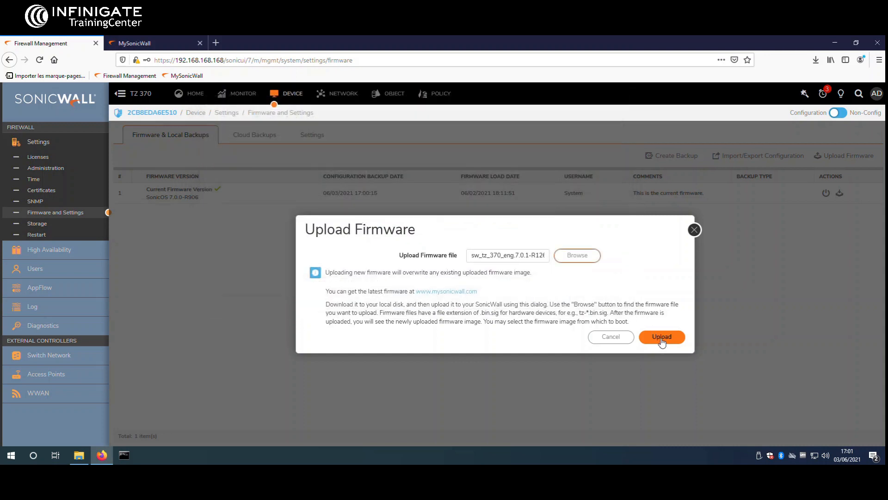
left_click(661, 338)
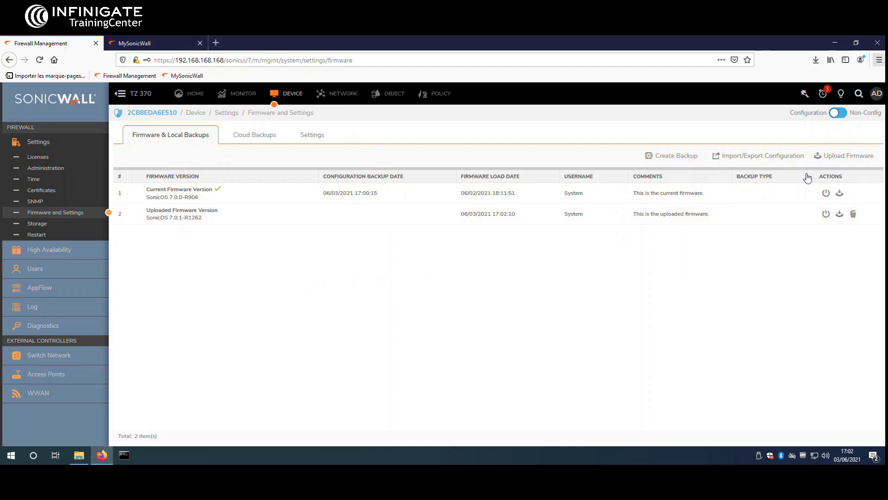
Step: Boot the uploaded 7.0.1-R1262 firmware with the current configuration and confirm the restart
left_click(826, 215)
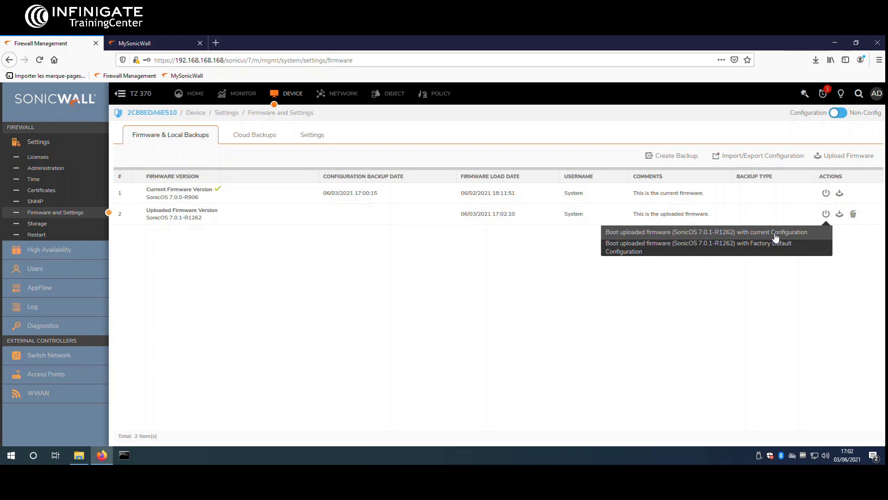
left_click(776, 236)
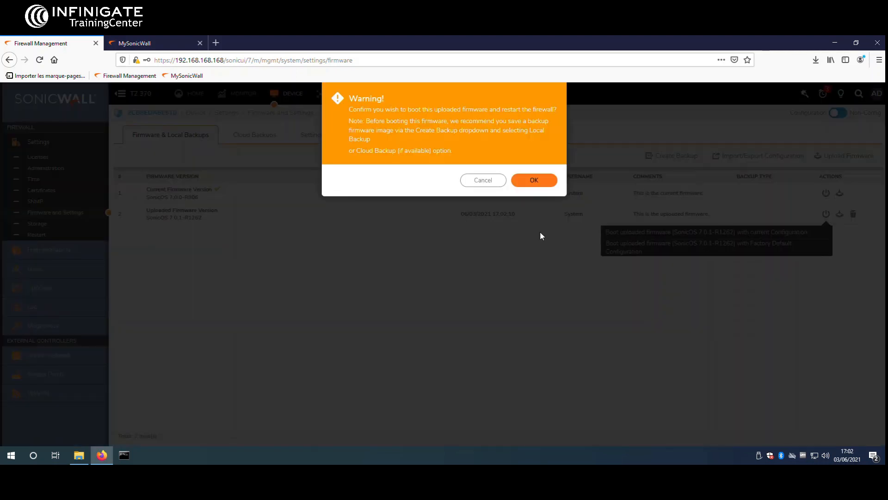
left_click(530, 181)
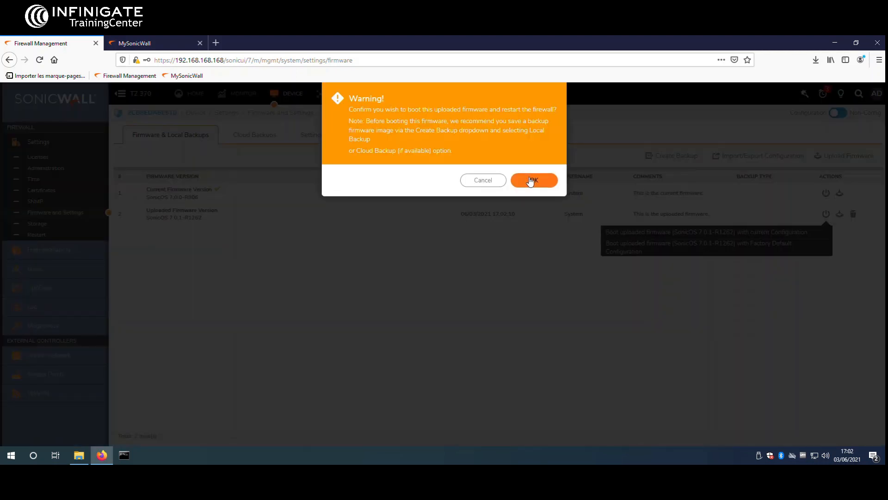